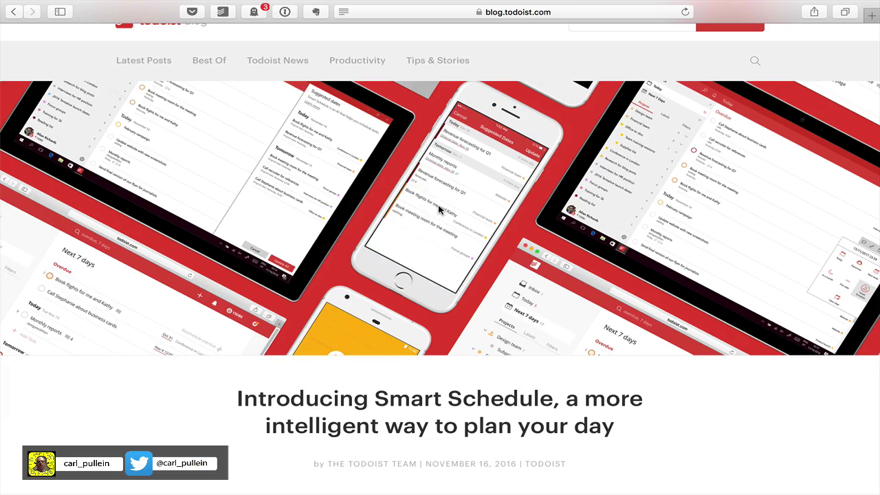
Step: Scroll the 'Introducing Smart Schedule' blog post down to its 'How it works' factor list
{"action": "scroll", "coordinate": [438, 209], "scroll_direction": "down", "scroll_amount": 10}
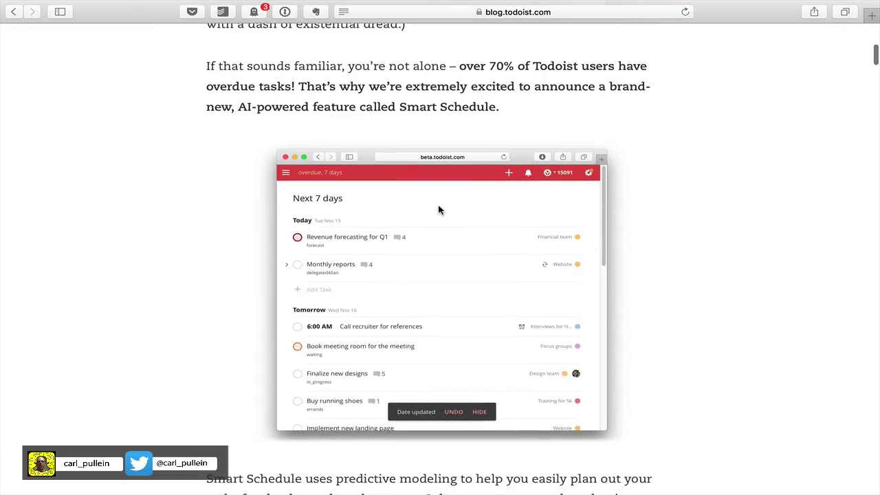
{"action": "scroll", "coordinate": [438, 207], "scroll_direction": "down", "scroll_amount": 5}
{"action": "scroll", "coordinate": [438, 208], "scroll_direction": "down", "scroll_amount": 15}
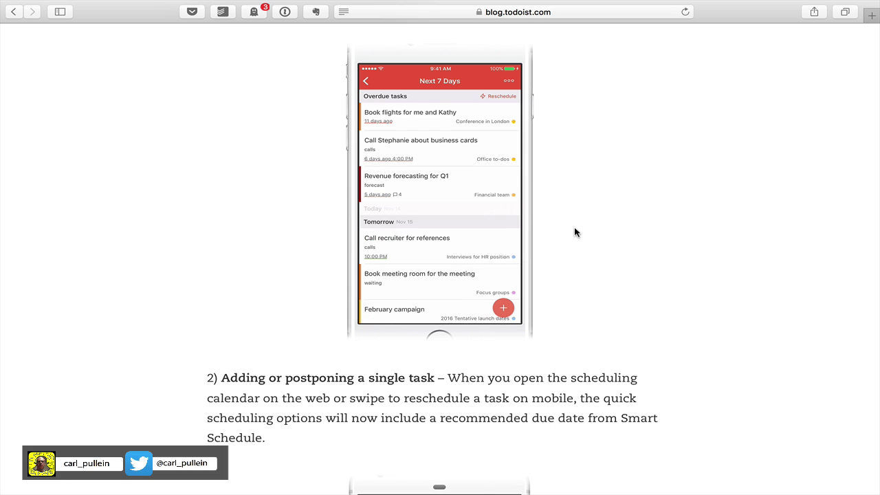
{"action": "scroll", "coordinate": [574, 230], "scroll_direction": "up", "scroll_amount": 15}
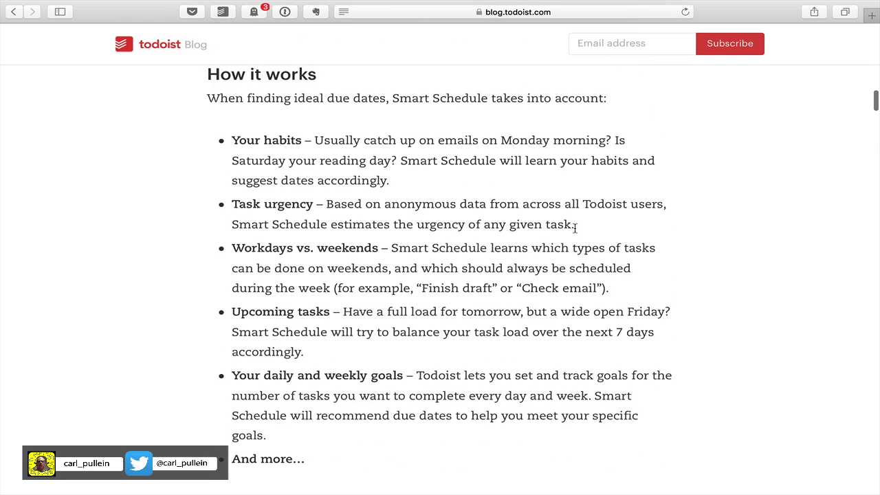
{"action": "scroll", "coordinate": [575, 228], "scroll_direction": "up", "scroll_amount": 2}
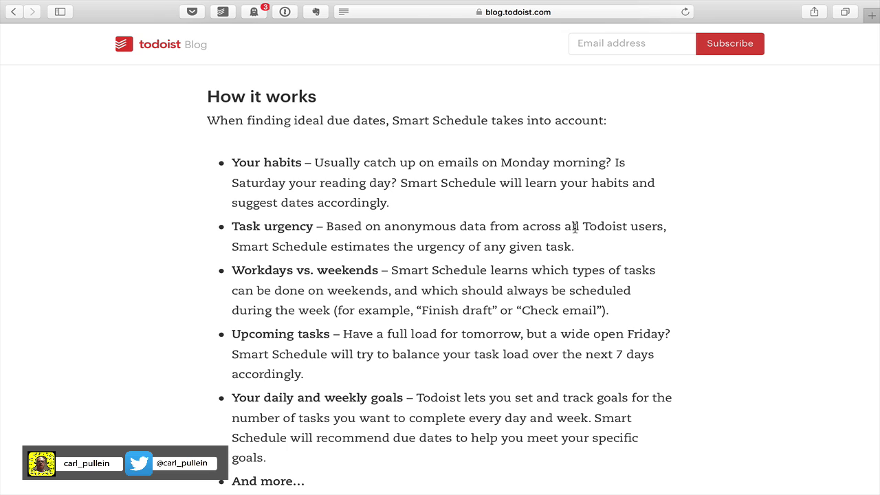
{"action": "scroll", "coordinate": [576, 228], "scroll_direction": "down", "scroll_amount": 2}
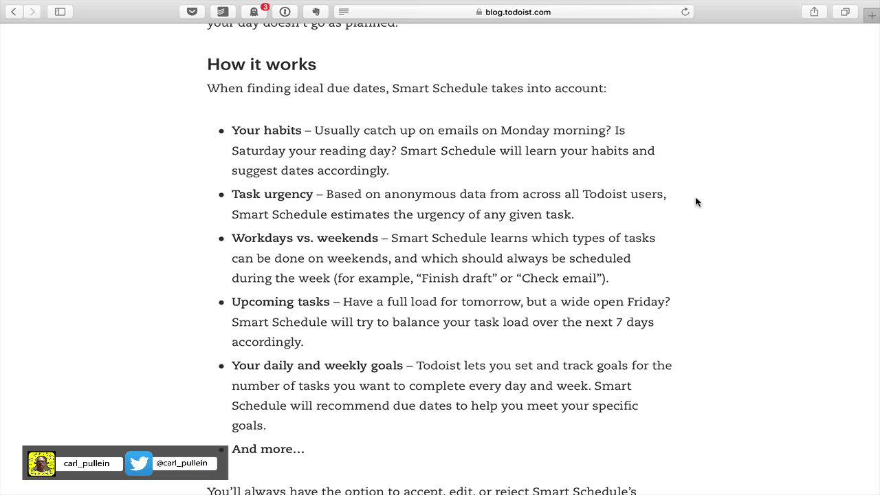
{"action": "scroll", "coordinate": [696, 202], "scroll_direction": "down", "scroll_amount": 2}
{"action": "scroll", "coordinate": [696, 202], "scroll_direction": "down", "scroll_amount": 1}
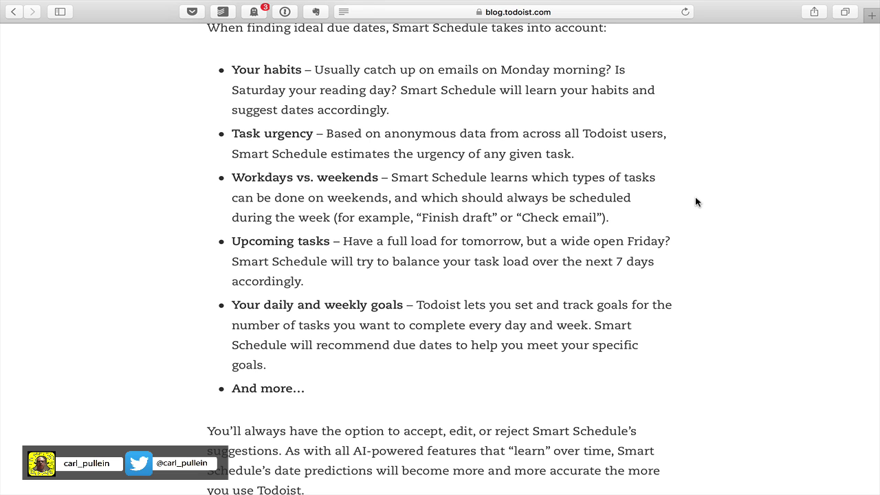
{"action": "scroll", "coordinate": [696, 198], "scroll_direction": "down", "scroll_amount": 20}
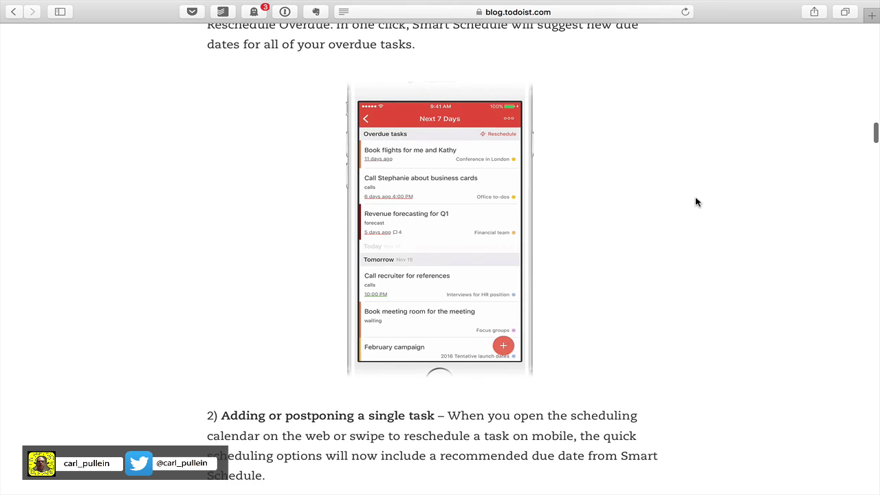
{"action": "scroll", "coordinate": [696, 202], "scroll_direction": "down", "scroll_amount": 15}
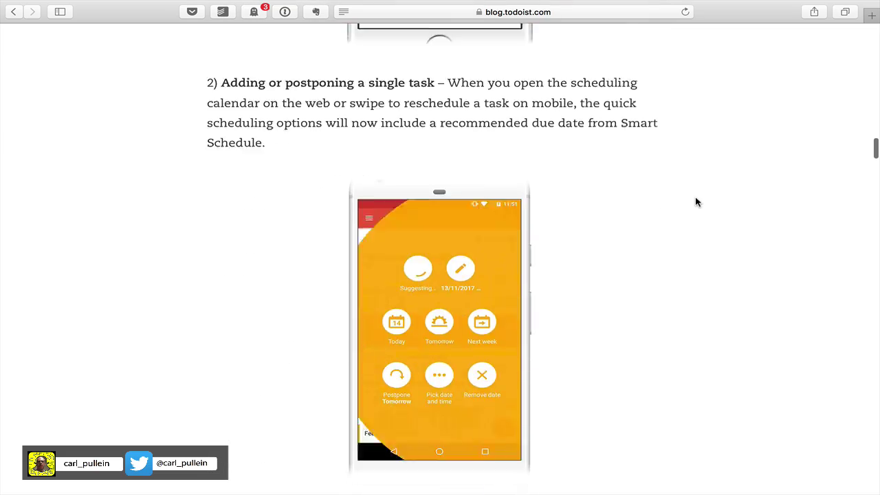
{"action": "scroll", "coordinate": [696, 202], "scroll_direction": "down", "scroll_amount": 10}
{"action": "scroll", "coordinate": [696, 202], "scroll_direction": "up", "scroll_amount": 20}
{"action": "scroll", "coordinate": [696, 202], "scroll_direction": "up", "scroll_amount": 7}
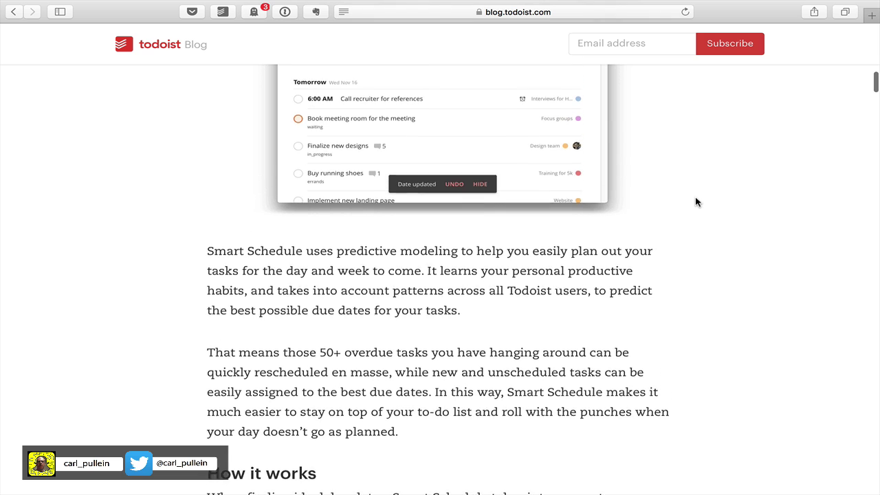
{"action": "key", "text": "ctrl+Right"}
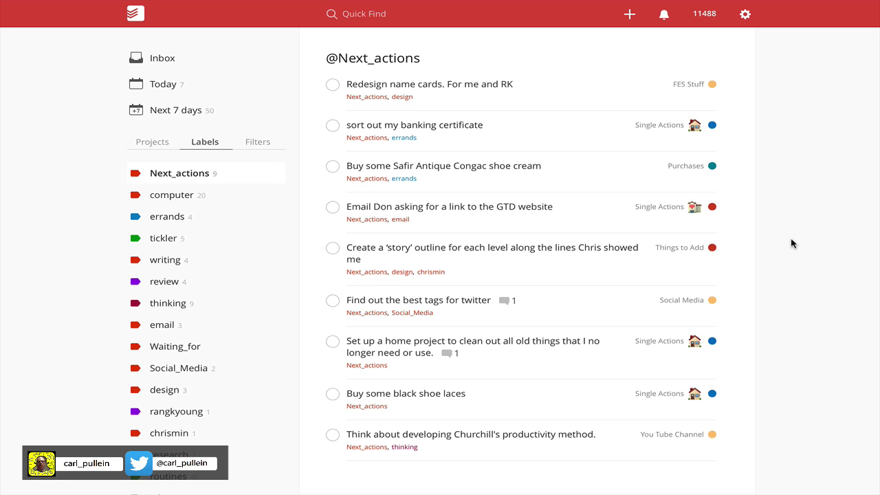
Step: Give the 'Redesign name cards' task its suggested due date, Tuesday 22 Nov, and save it
{"action": "left_click", "coordinate": [421, 86]}
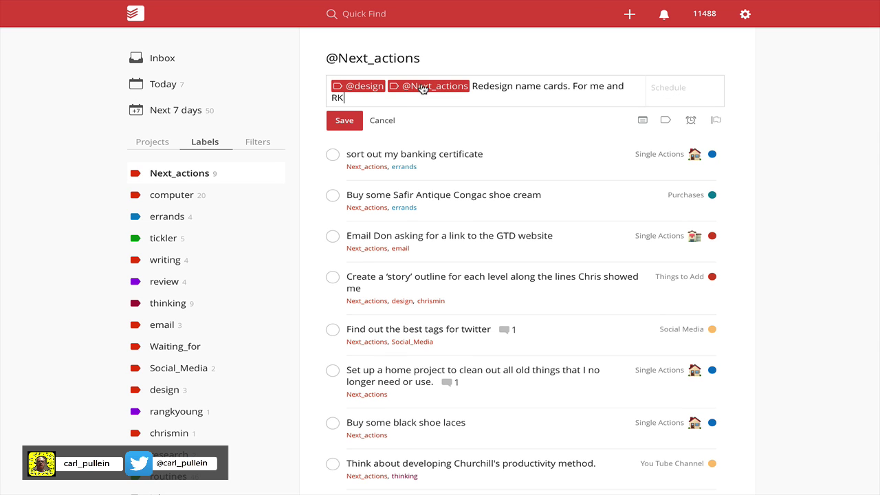
{"action": "left_click", "coordinate": [666, 90]}
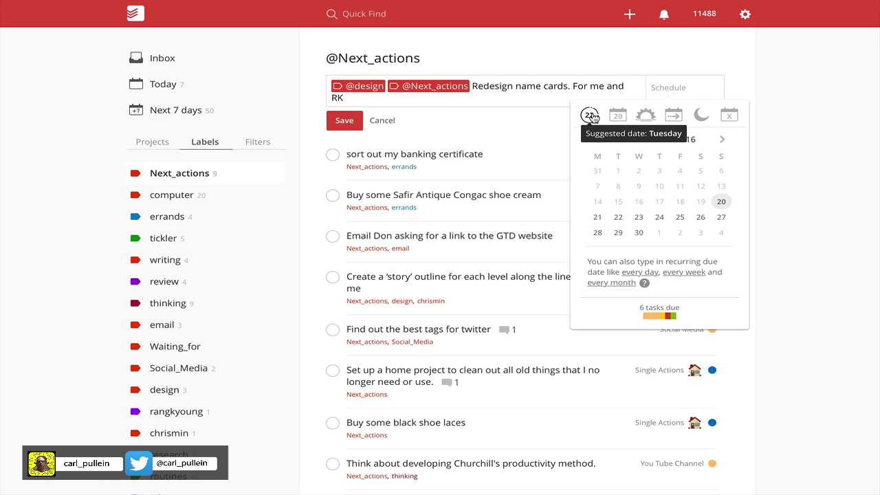
{"action": "left_click", "coordinate": [590, 115]}
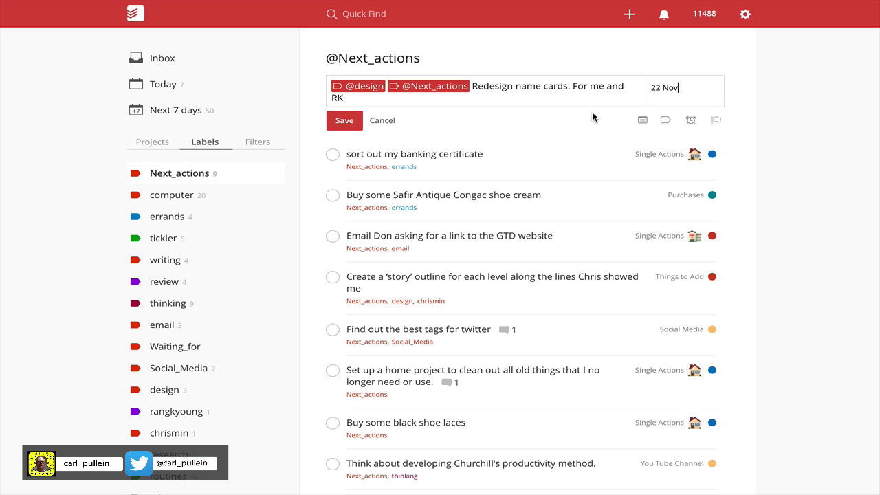
{"action": "left_click", "coordinate": [346, 122]}
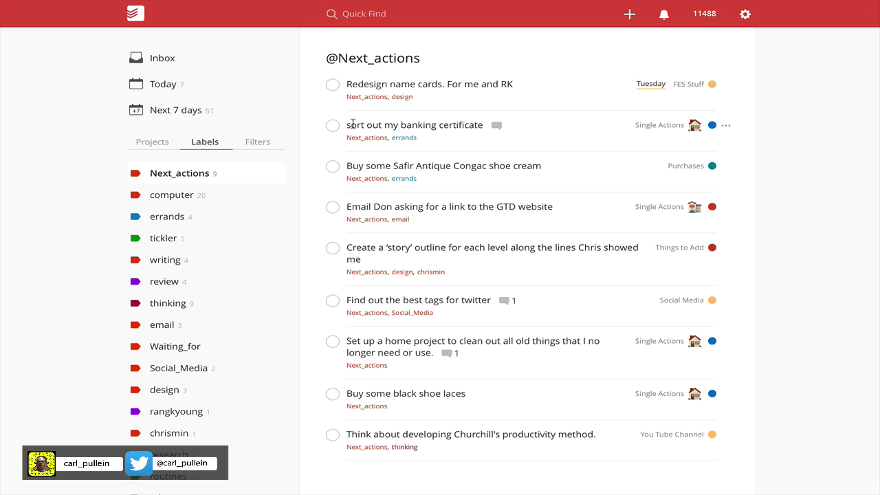
{"action": "left_click", "coordinate": [315, 129]}
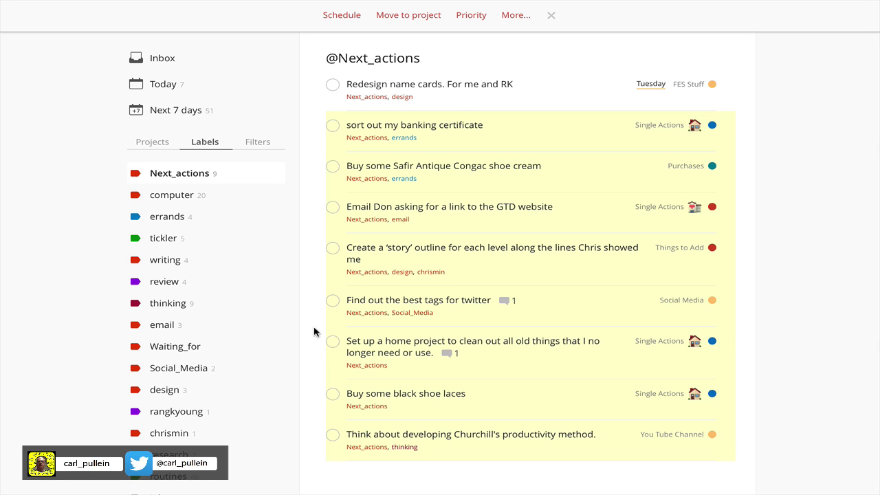
{"action": "left_click", "coordinate": [338, 16]}
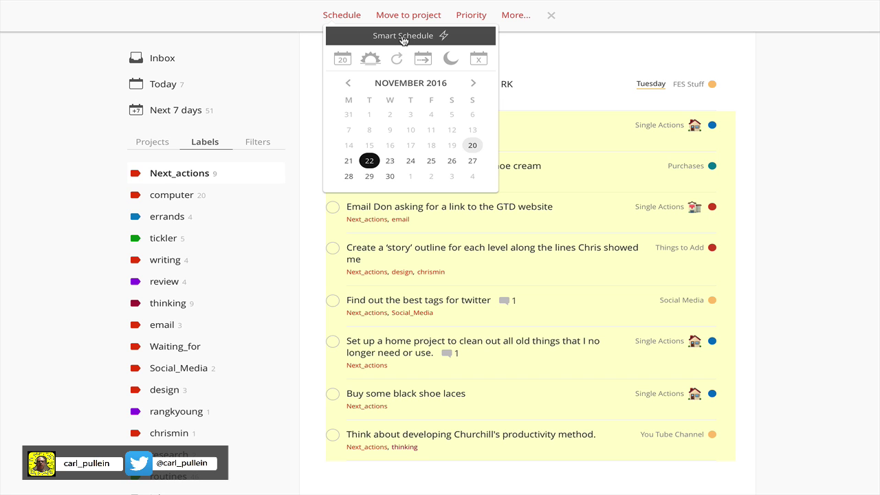
{"action": "left_click", "coordinate": [404, 36]}
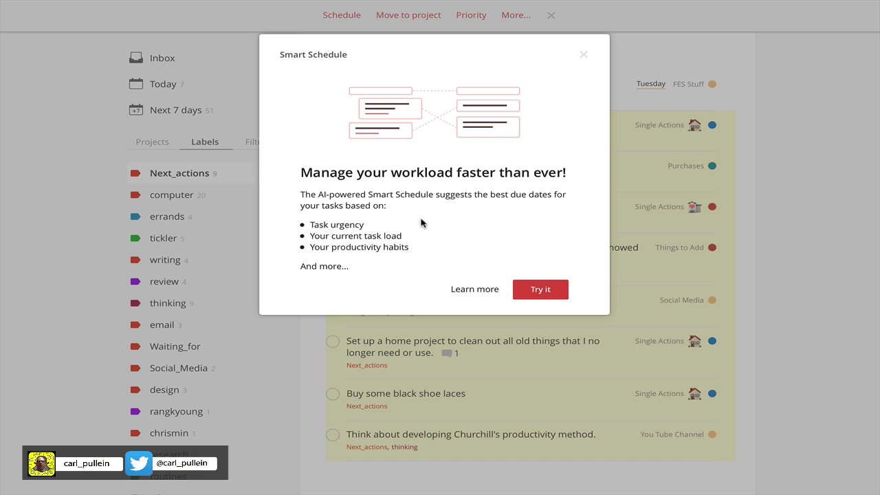
Step: Review Smart Schedule's suggestions: two tasks today (20 Nov), three Tuesday 22 Nov, three Wednesday 23 Nov
{"action": "left_click", "coordinate": [540, 292]}
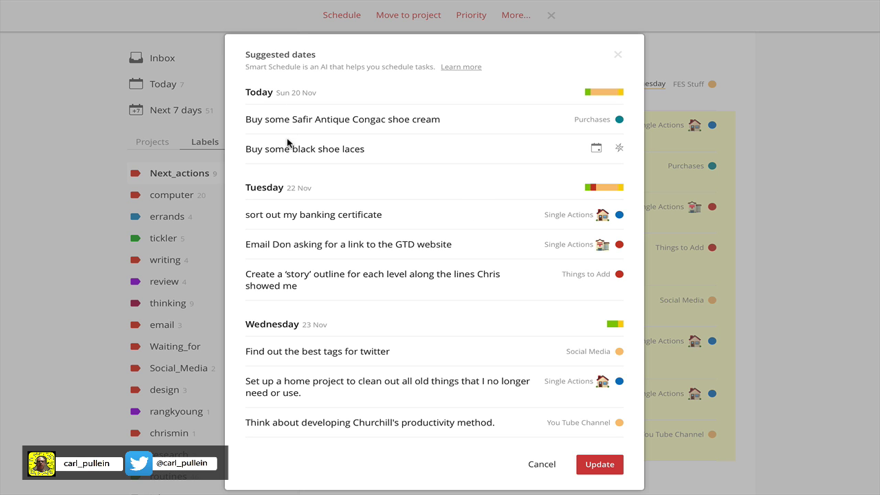
{"action": "scroll", "coordinate": [282, 141], "scroll_direction": "down", "scroll_amount": 1}
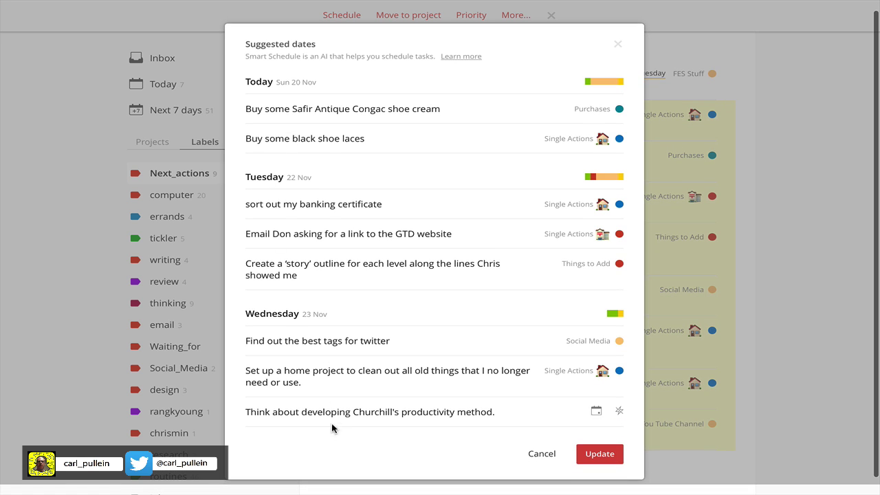
{"action": "scroll", "coordinate": [271, 89], "scroll_direction": "up", "scroll_amount": 1}
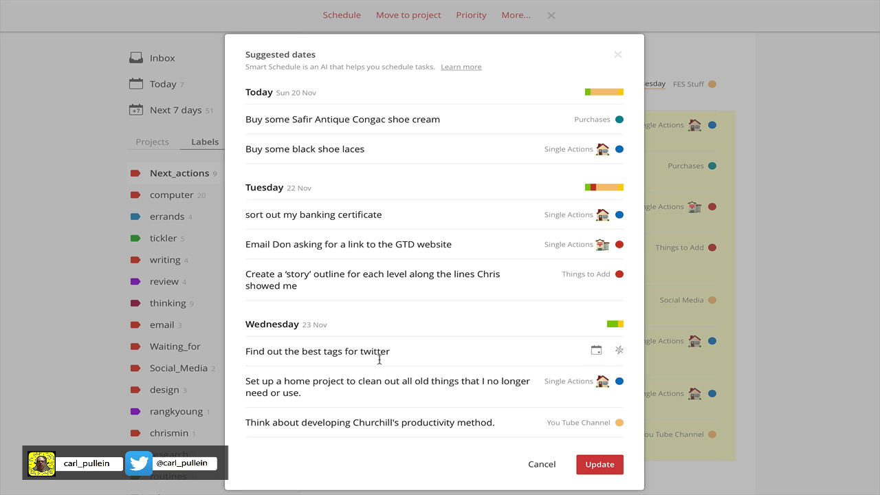
{"action": "scroll", "coordinate": [363, 400], "scroll_direction": "down", "scroll_amount": 1}
{"action": "scroll", "coordinate": [363, 398], "scroll_direction": "up", "scroll_amount": 1}
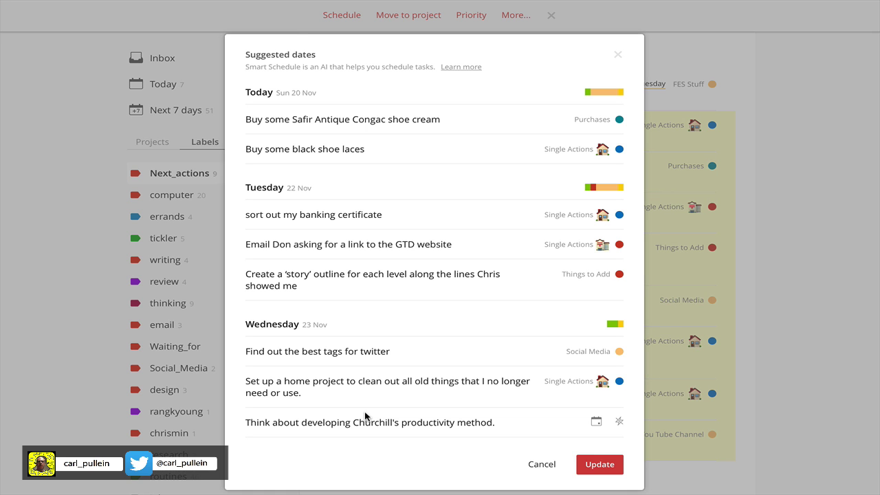
{"action": "scroll", "coordinate": [366, 417], "scroll_direction": "down", "scroll_amount": 1}
{"action": "scroll", "coordinate": [365, 417], "scroll_direction": "up", "scroll_amount": 1}
{"action": "scroll", "coordinate": [364, 416], "scroll_direction": "down", "scroll_amount": 3}
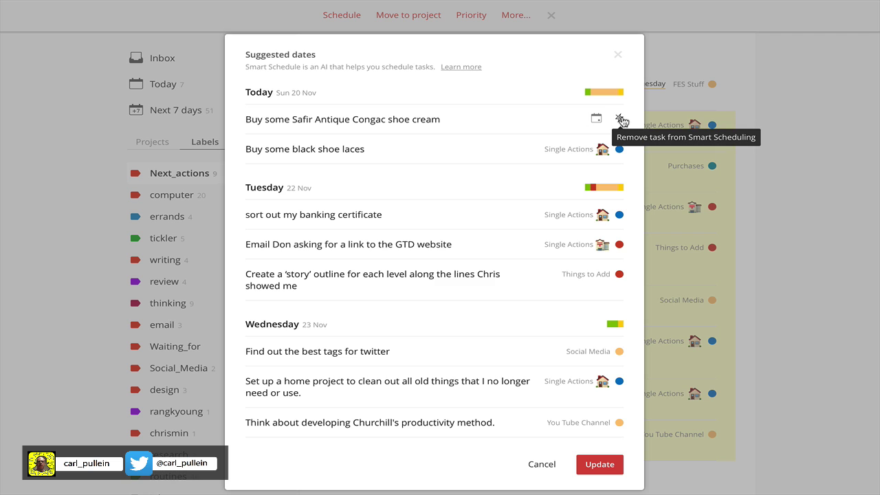
Step: Exclude the Safir shoe cream and black shoe laces tasks, then apply the remaining suggested dates
{"action": "left_click", "coordinate": [620, 118]}
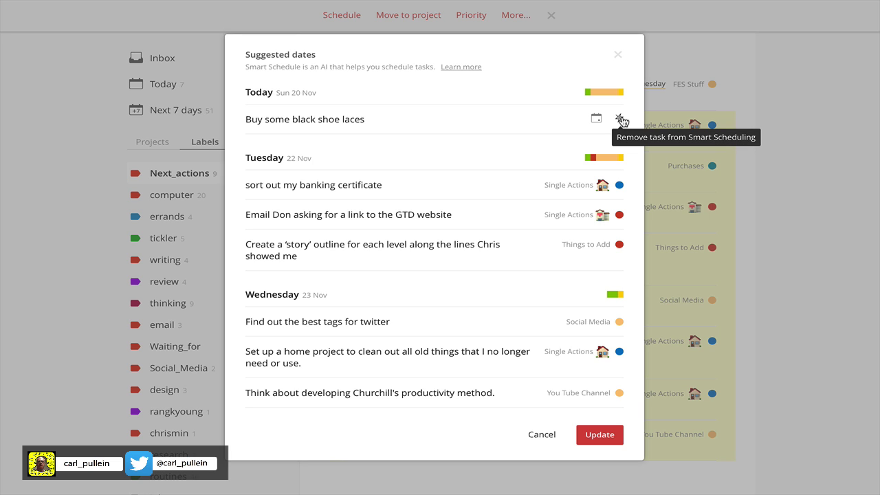
{"action": "left_click", "coordinate": [620, 118]}
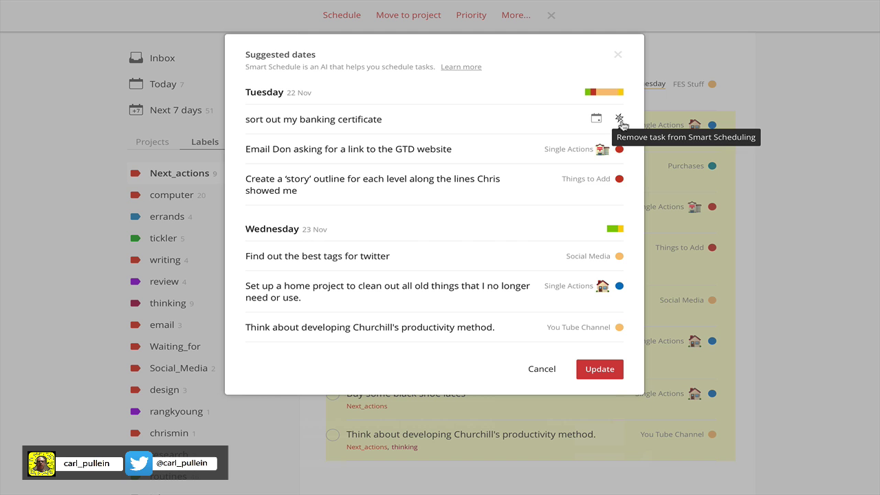
{"action": "left_click", "coordinate": [597, 372]}
Step: Scroll through the Next 7 days view to check the newly scheduled tasks
{"action": "scroll", "coordinate": [565, 236], "scroll_direction": "down", "scroll_amount": 1}
{"action": "scroll", "coordinate": [564, 236], "scroll_direction": "down", "scroll_amount": 15}
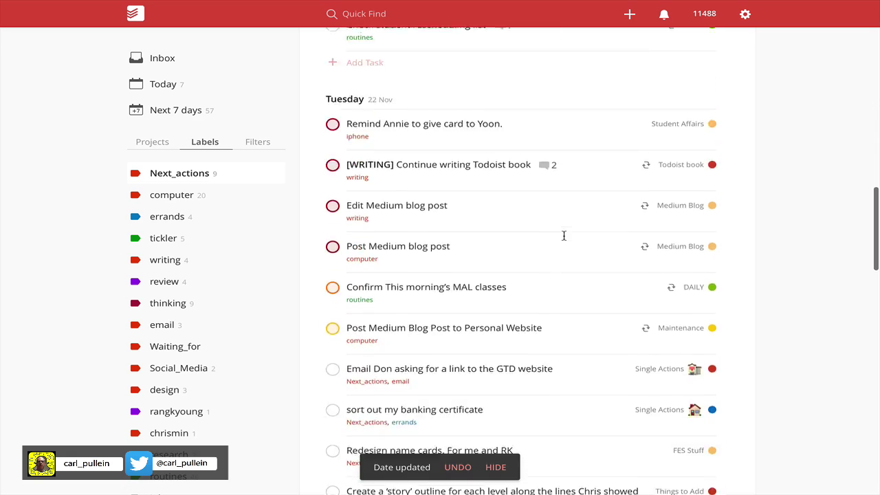
{"action": "scroll", "coordinate": [564, 236], "scroll_direction": "down", "scroll_amount": 12}
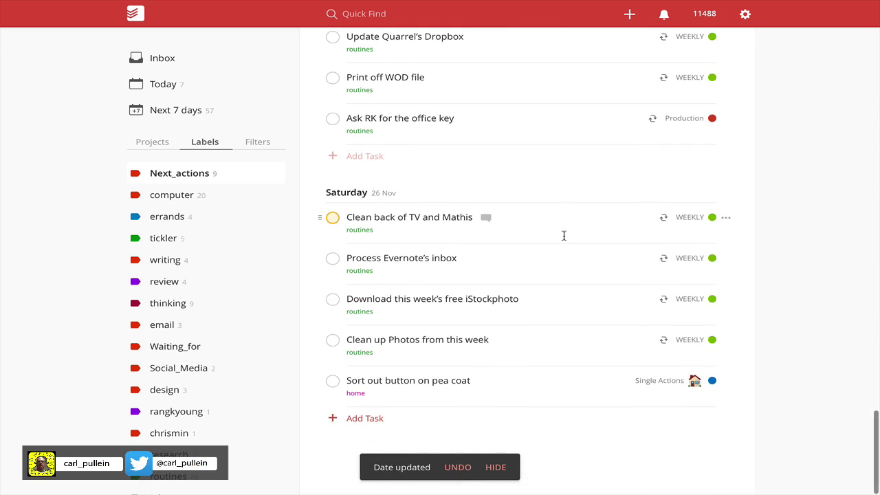
{"action": "scroll", "coordinate": [564, 235], "scroll_direction": "up", "scroll_amount": 8}
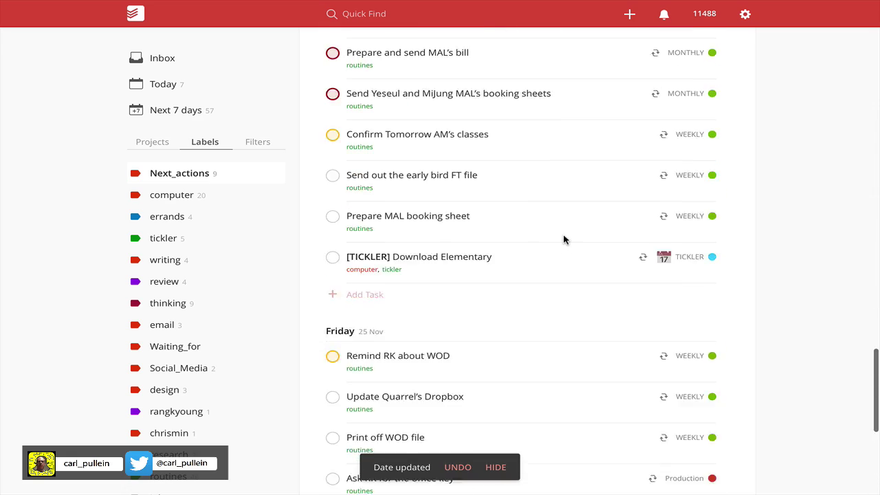
{"action": "scroll", "coordinate": [564, 239], "scroll_direction": "up", "scroll_amount": 15}
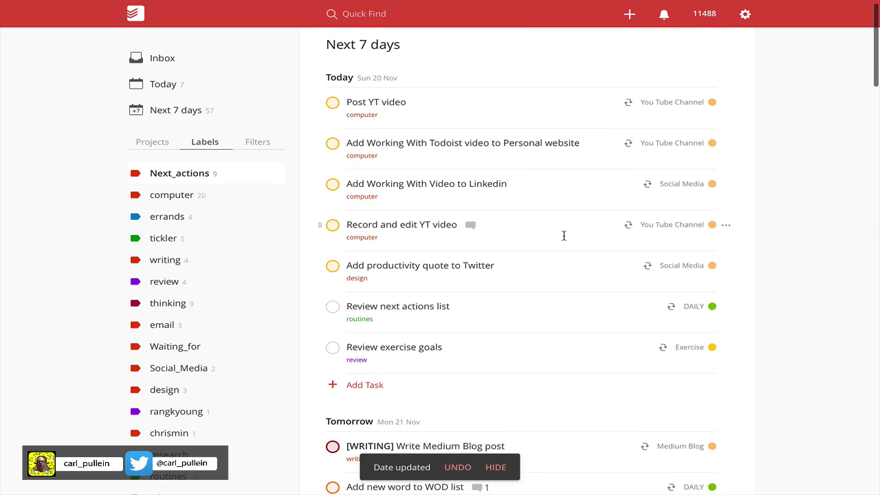
Step: Show the Next_actions label list, with Tuesday/Wednesday dates and both shoe tasks undated
{"action": "left_click", "coordinate": [196, 174]}
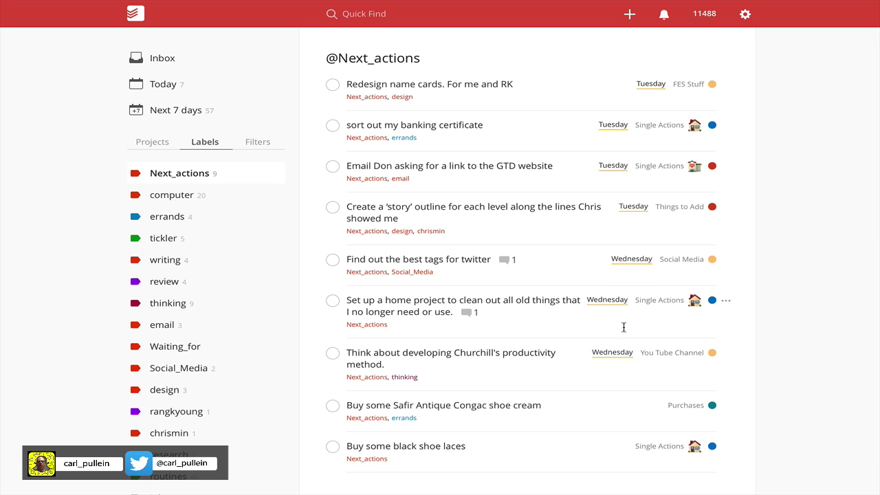
{"action": "scroll", "coordinate": [617, 359], "scroll_direction": "down", "scroll_amount": 1}
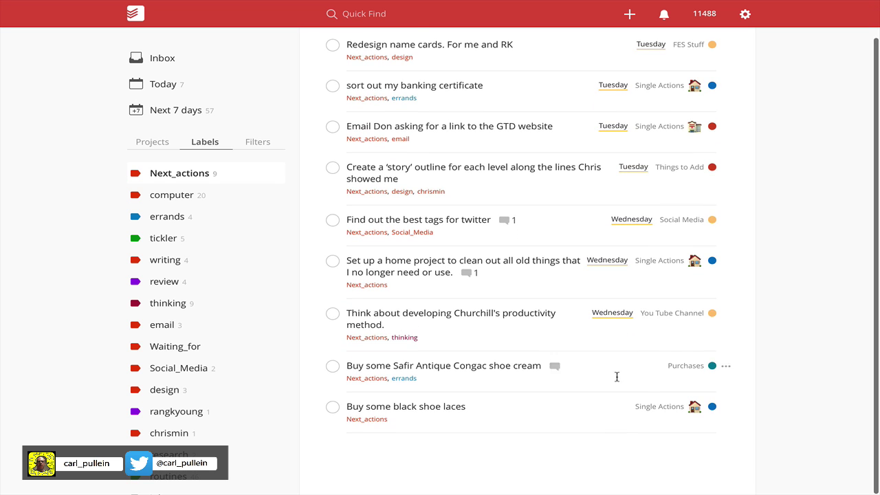
{"action": "scroll", "coordinate": [628, 368], "scroll_direction": "up", "scroll_amount": 1}
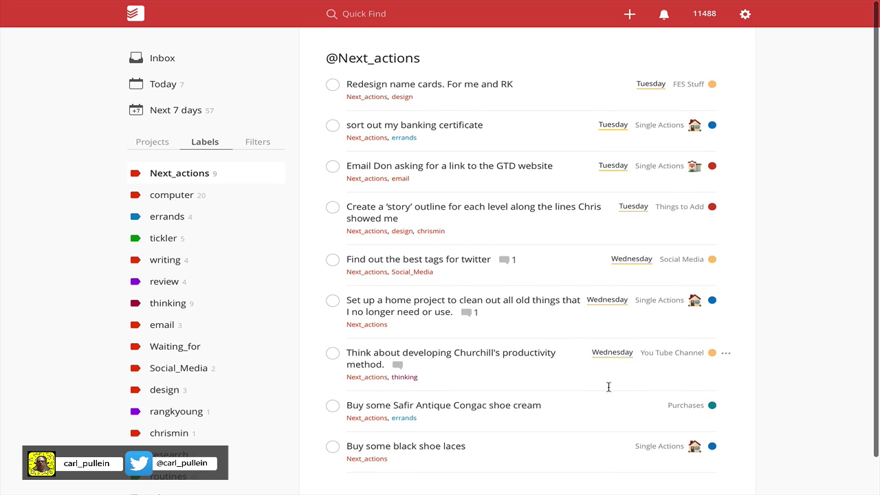
{"action": "scroll", "coordinate": [621, 401], "scroll_direction": "down", "scroll_amount": 1}
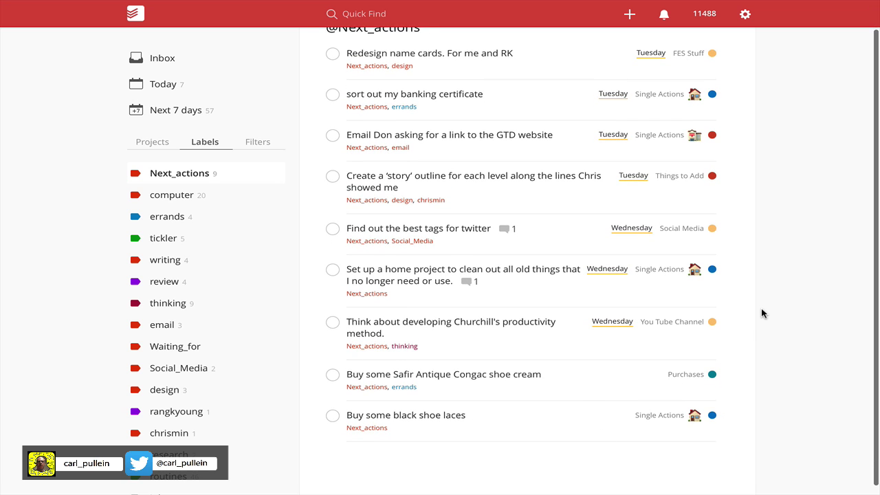
{"action": "scroll", "coordinate": [761, 313], "scroll_direction": "up", "scroll_amount": 1}
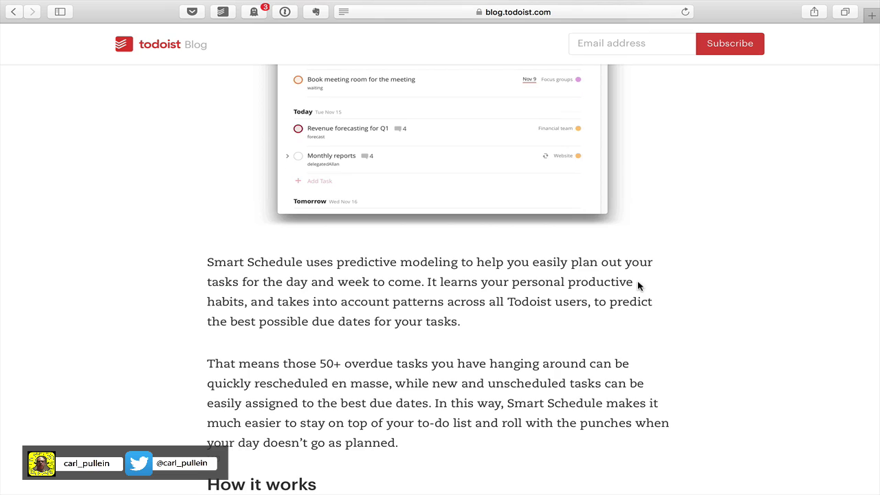
Step: Scroll the Smart Schedule blog post back up to its suggested-dates demo animation
{"action": "scroll", "coordinate": [639, 289], "scroll_direction": "up", "scroll_amount": 5}
{"action": "scroll", "coordinate": [638, 286], "scroll_direction": "down", "scroll_amount": 10}
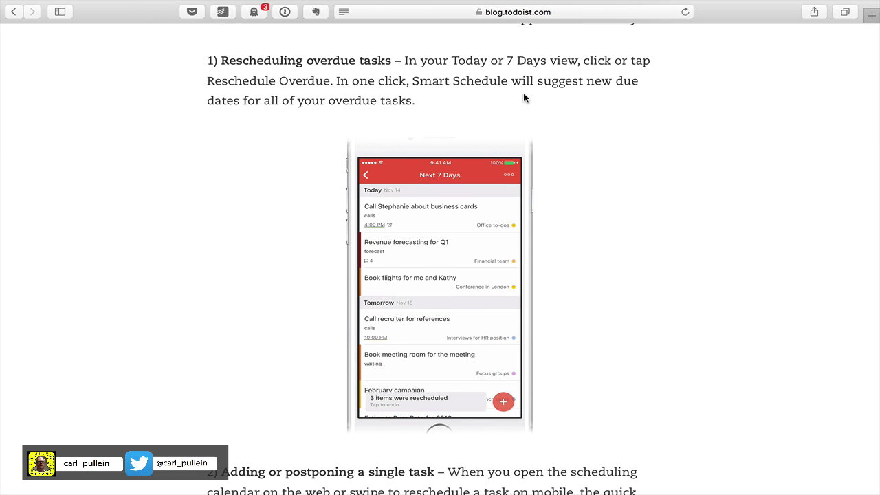
{"action": "scroll", "coordinate": [449, 116], "scroll_direction": "up", "scroll_amount": 5}
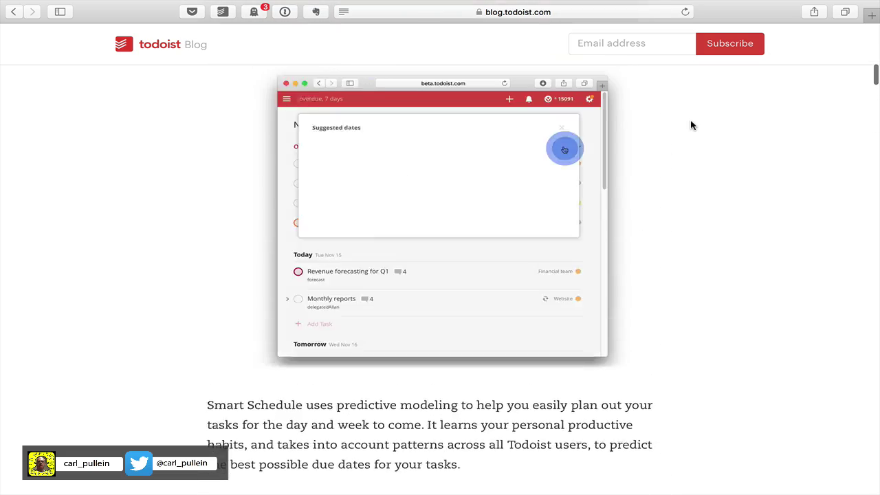
{"action": "scroll", "coordinate": [691, 125], "scroll_direction": "up", "scroll_amount": 3}
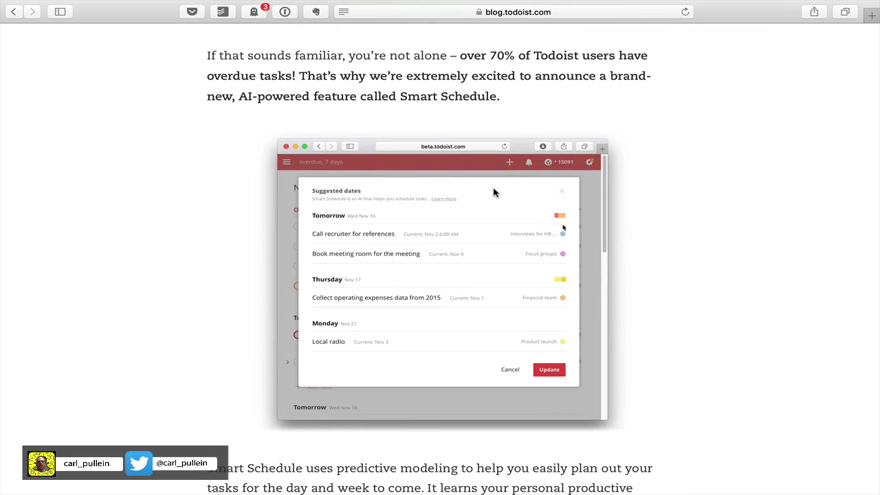
{"action": "left_click", "coordinate": [494, 193]}
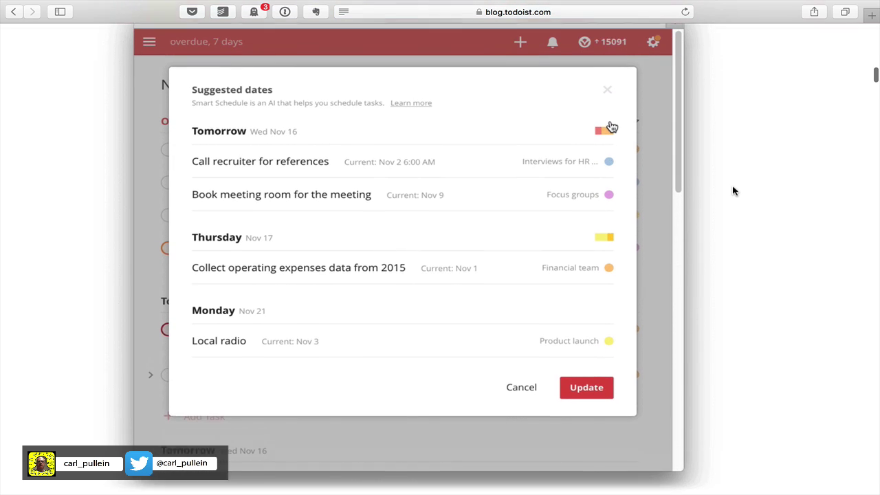
{"action": "scroll", "coordinate": [733, 190], "scroll_direction": "up", "scroll_amount": 2}
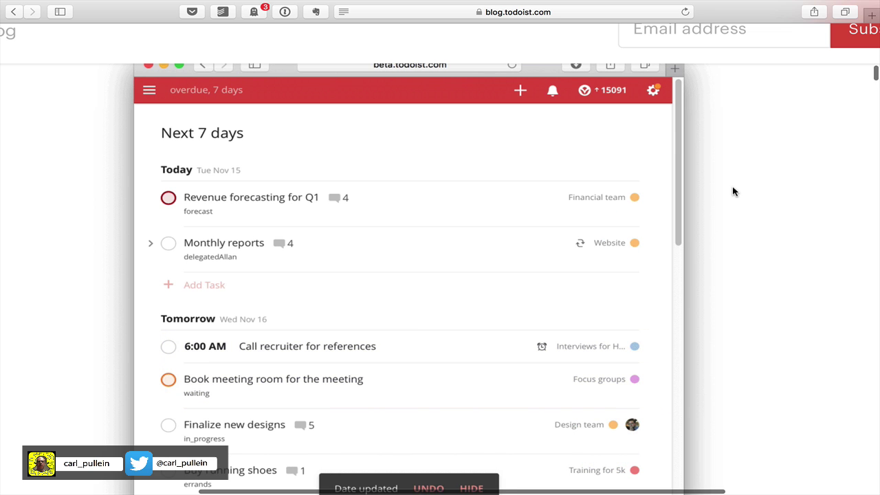
{"action": "scroll", "coordinate": [733, 191], "scroll_direction": "down", "scroll_amount": 3}
{"action": "scroll", "coordinate": [733, 190], "scroll_direction": "up", "scroll_amount": 2}
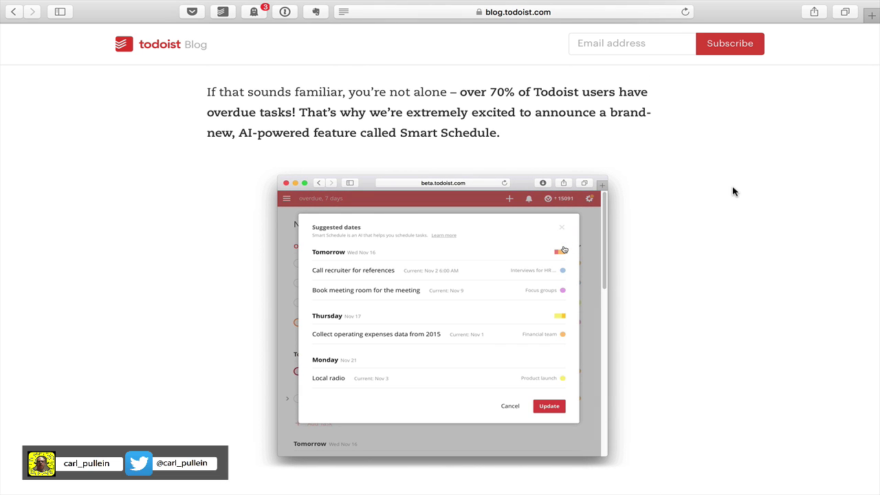
{"action": "key", "text": "ctrl+Right"}
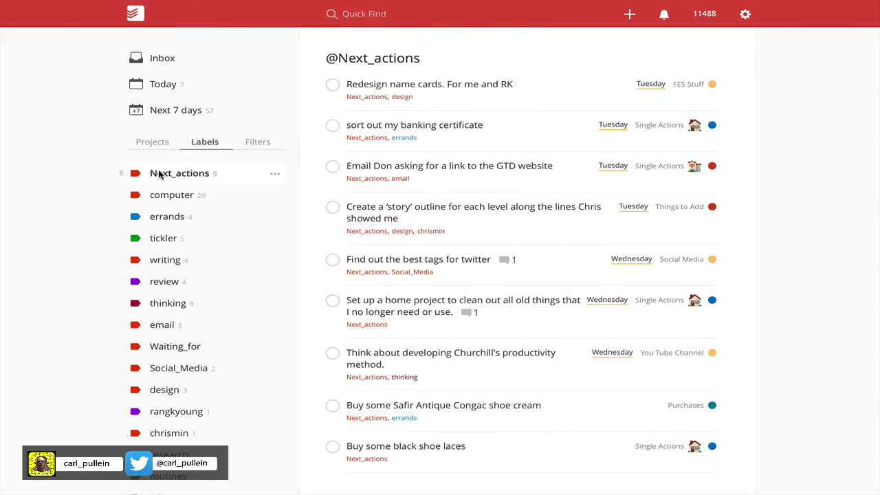